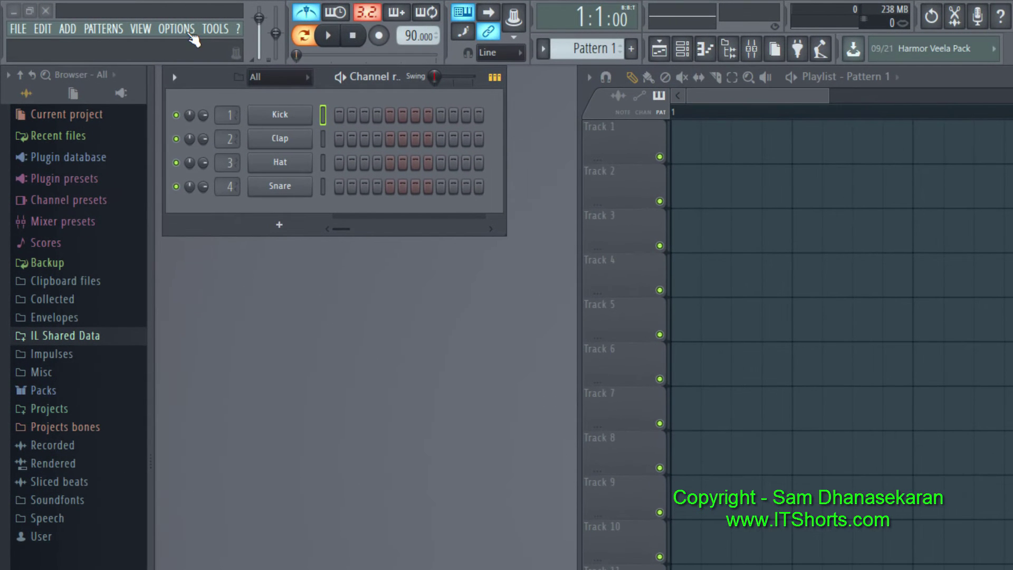
Step: Set the project's time division to 1 step per beat in the project general settings
left_click(186, 30)
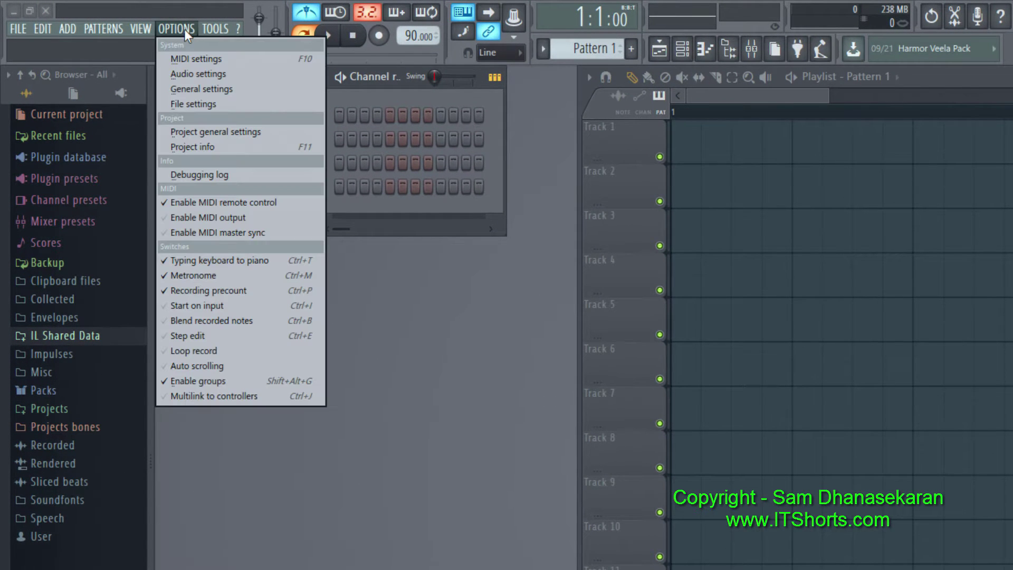
left_click(223, 133)
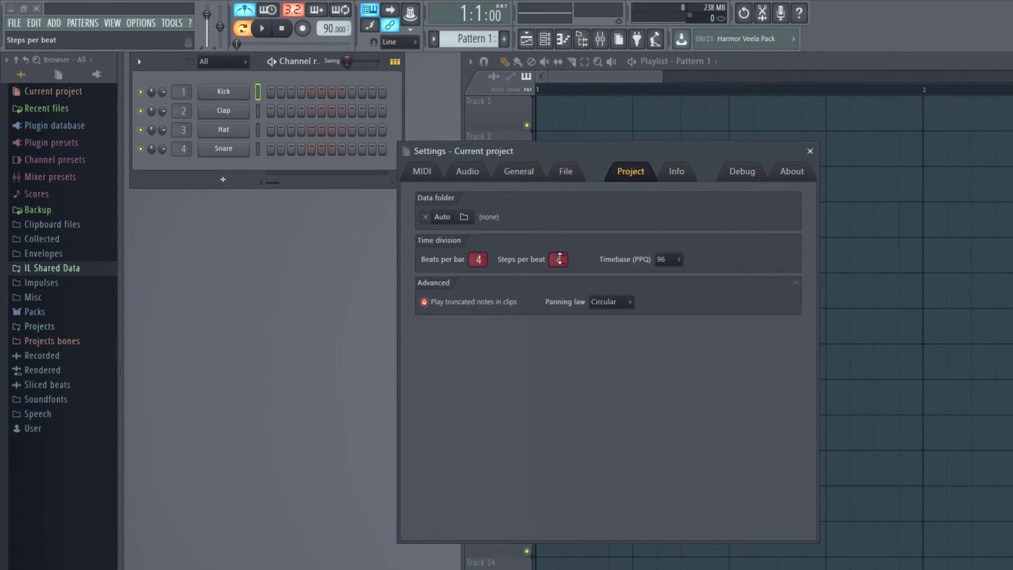
scroll(560, 259, "down", 3)
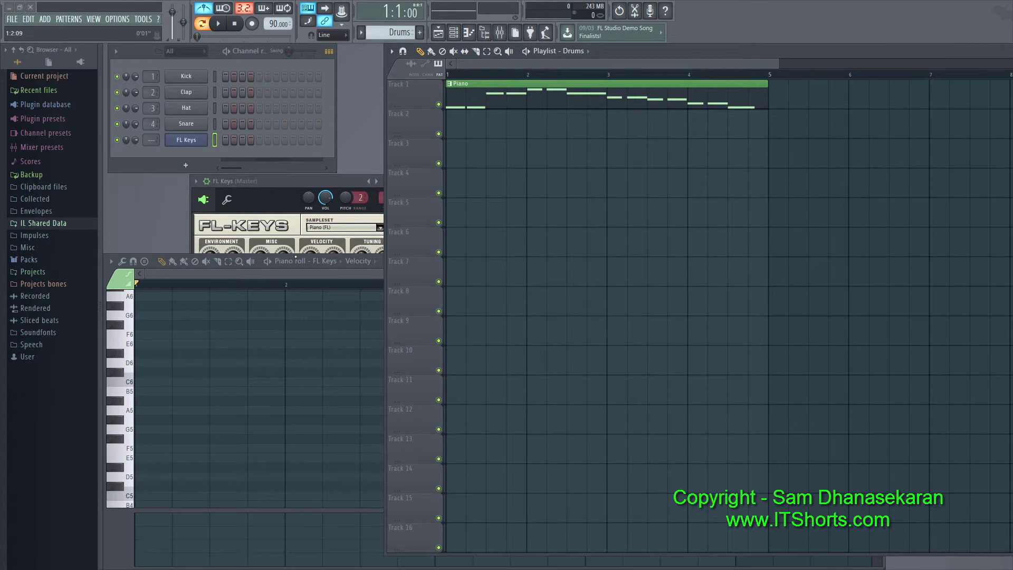
Step: Play the song with the Piano clip in the playlist, then stop playback
left_click(216, 23)
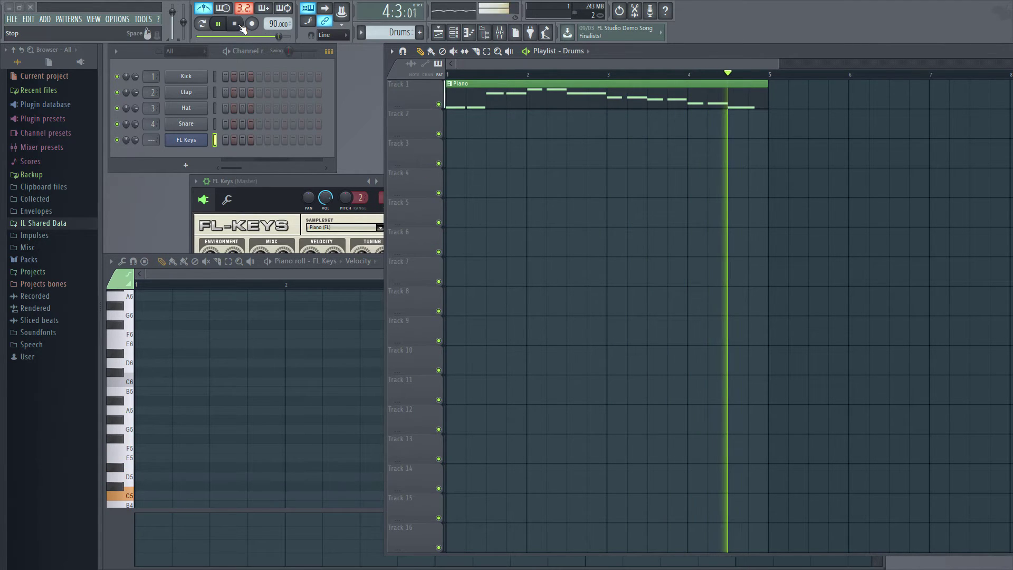
left_click(237, 26)
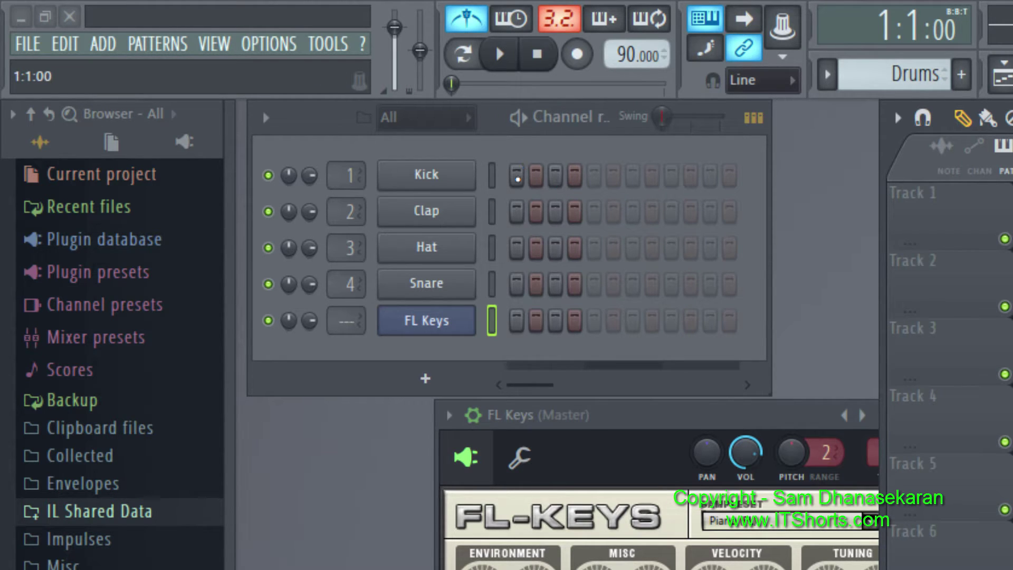
Step: Program the Drums pattern with Kick on step 1, Clap on step 2, Hat on steps 3 and 4, and Snare on step 3
left_click(518, 176)
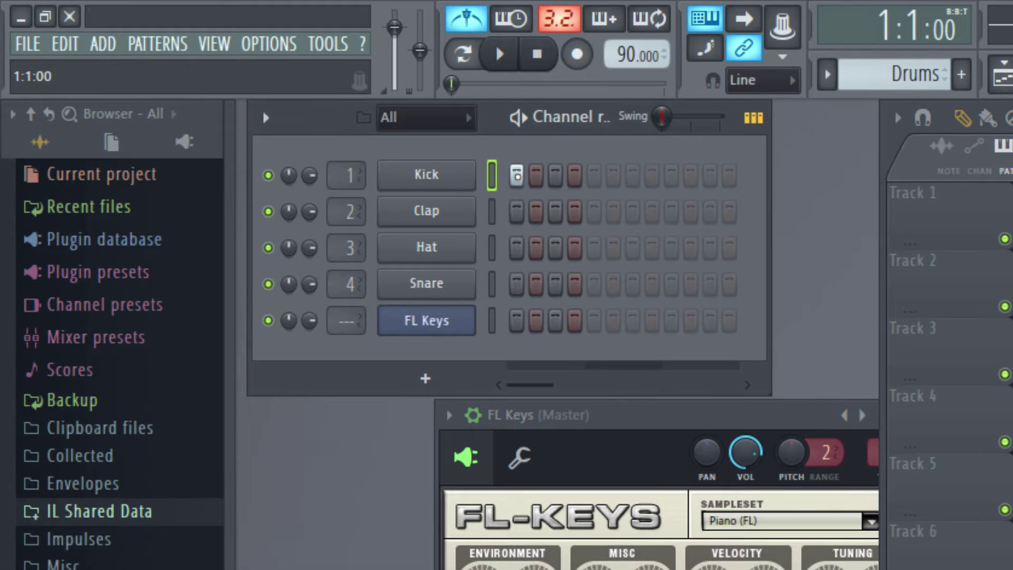
left_click(536, 213)
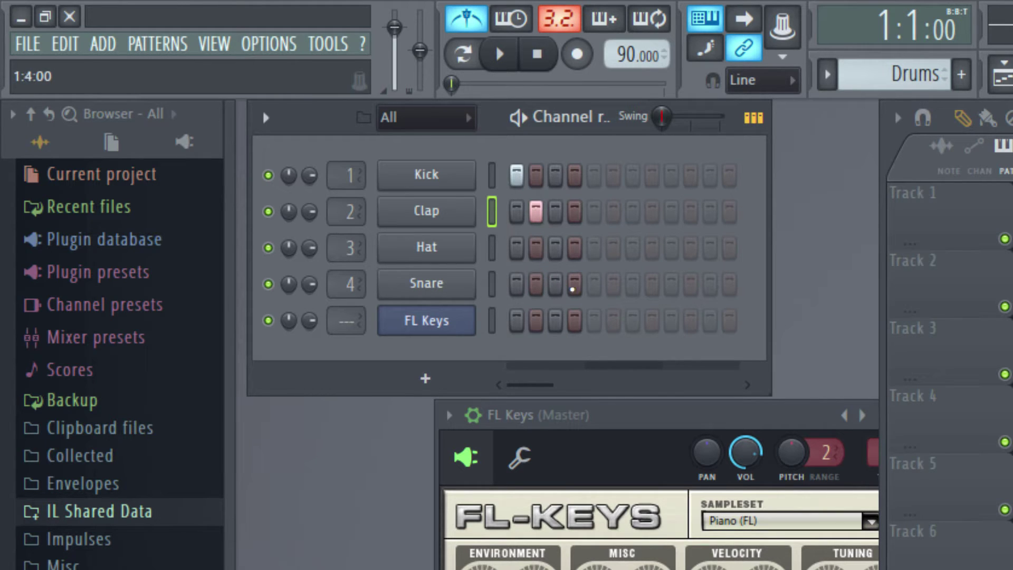
left_click(555, 248)
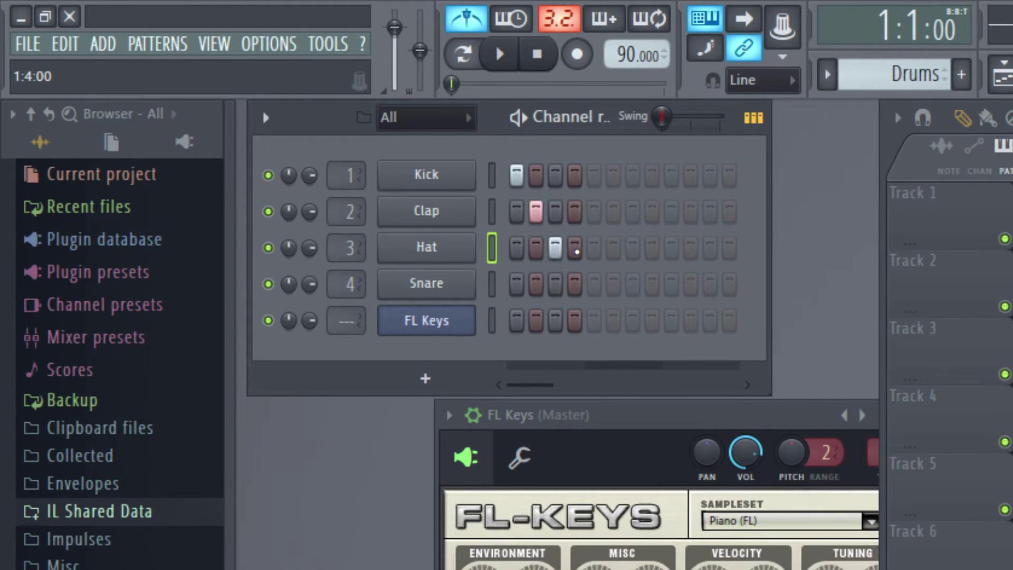
left_click(577, 252)
left_click(556, 285)
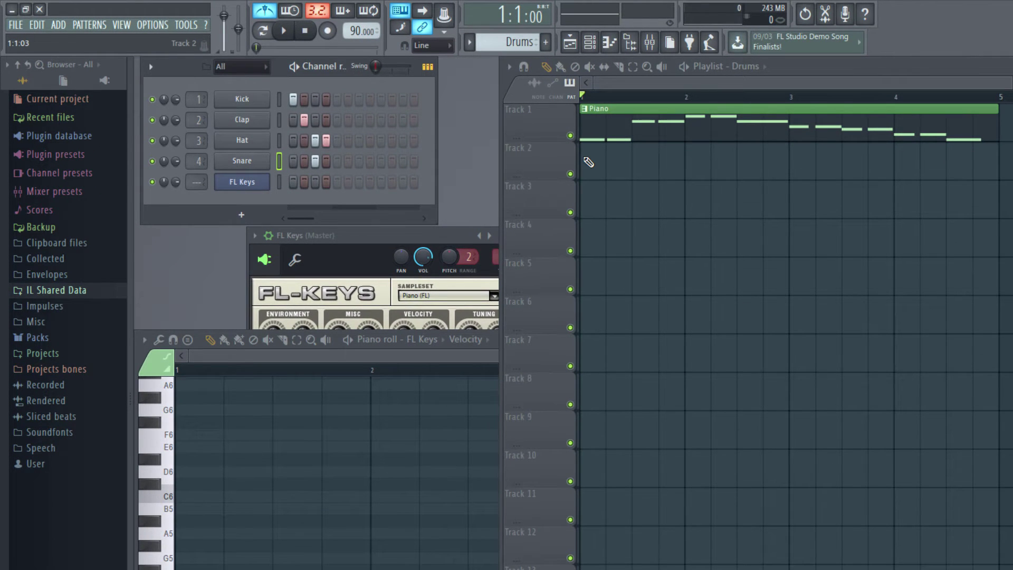
Step: Place four Drums clips on Track 2 of the playlist, one in each of bars 1 to 4
left_click(588, 162)
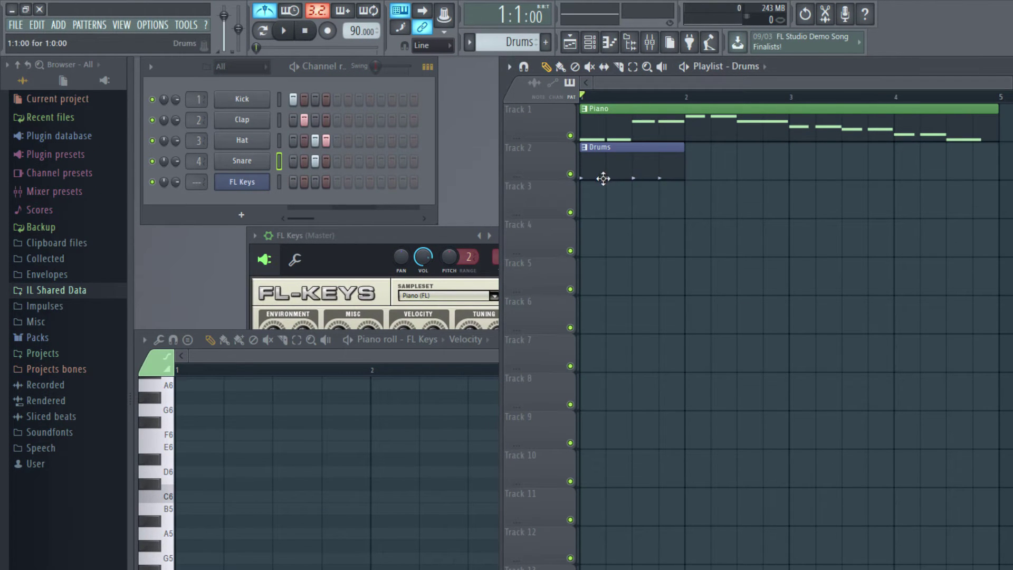
left_click(698, 170)
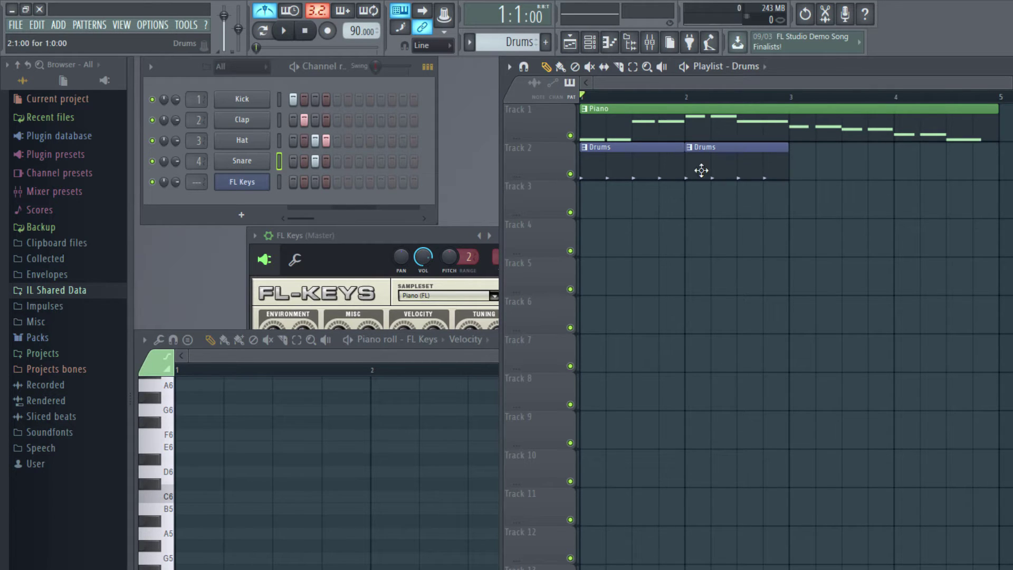
left_click(802, 165)
left_click(900, 159)
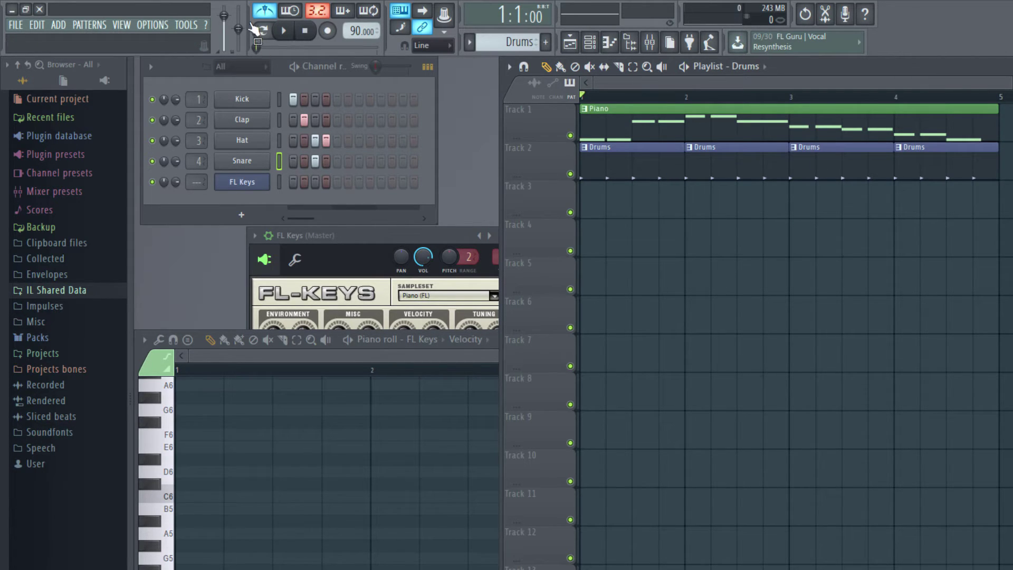
Step: Turn off the metronome, then play the song with piano and drums and stop playback
left_click(264, 11)
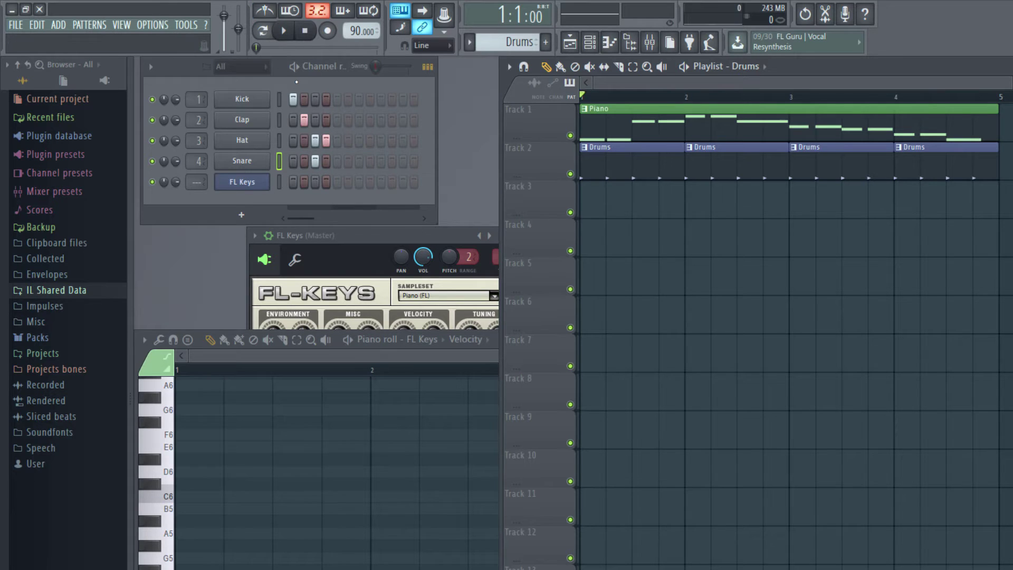
left_click(287, 32)
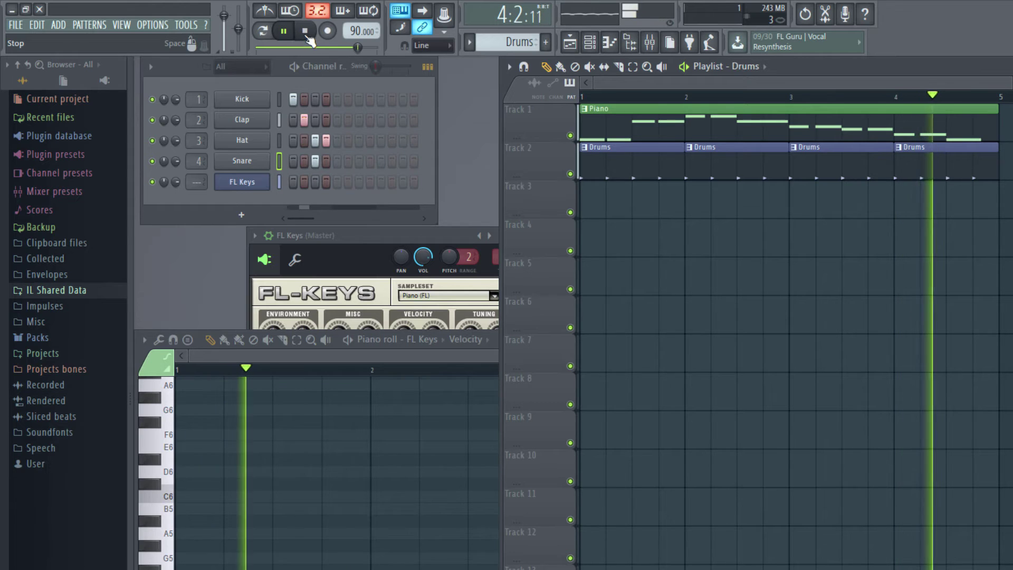
left_click(306, 32)
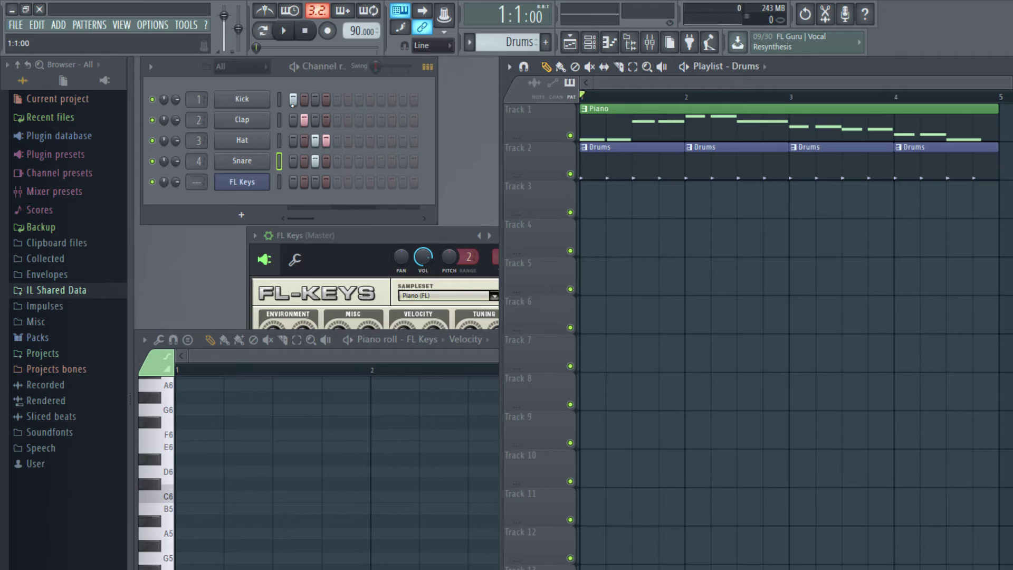
Step: Delete the four Drums clips on Track 2 and the Piano clip on Track 1 from the playlist
right_click(640, 152)
right_click(716, 149)
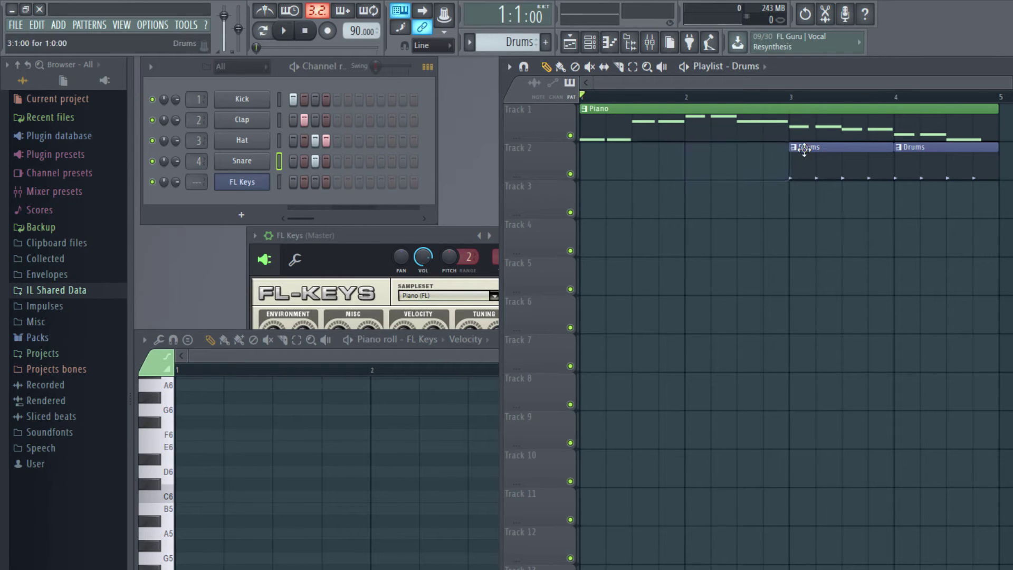
right_click(792, 149)
right_click(901, 153)
right_click(873, 129)
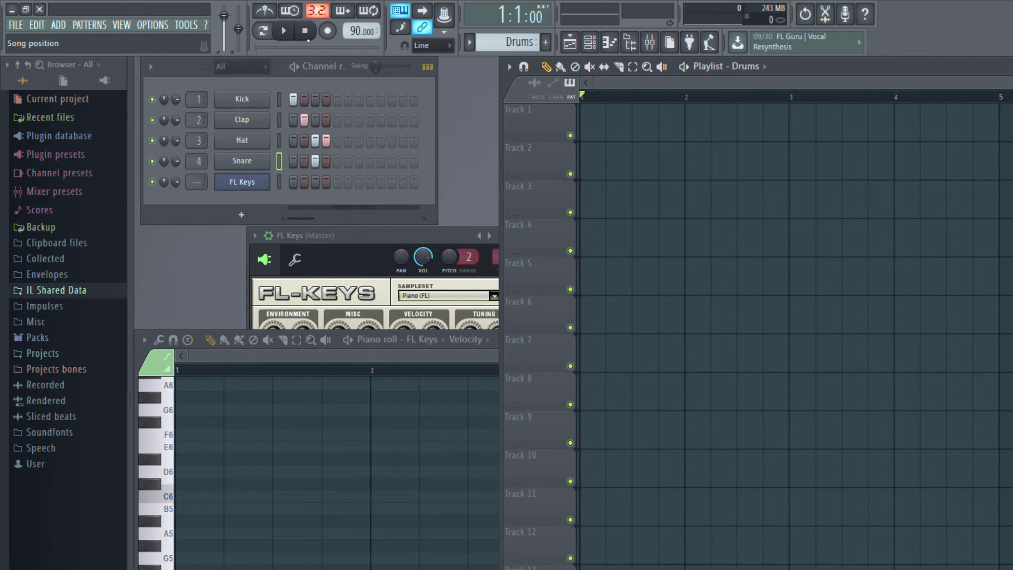
Step: Set the project's steps per beat to 4 in the project general settings and close the settings
left_click(153, 25)
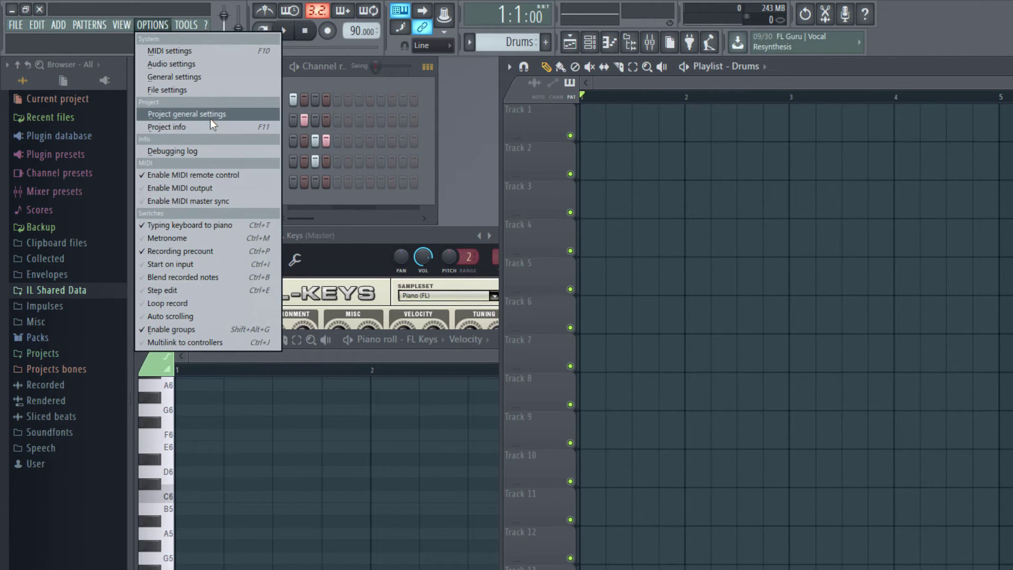
left_click(207, 115)
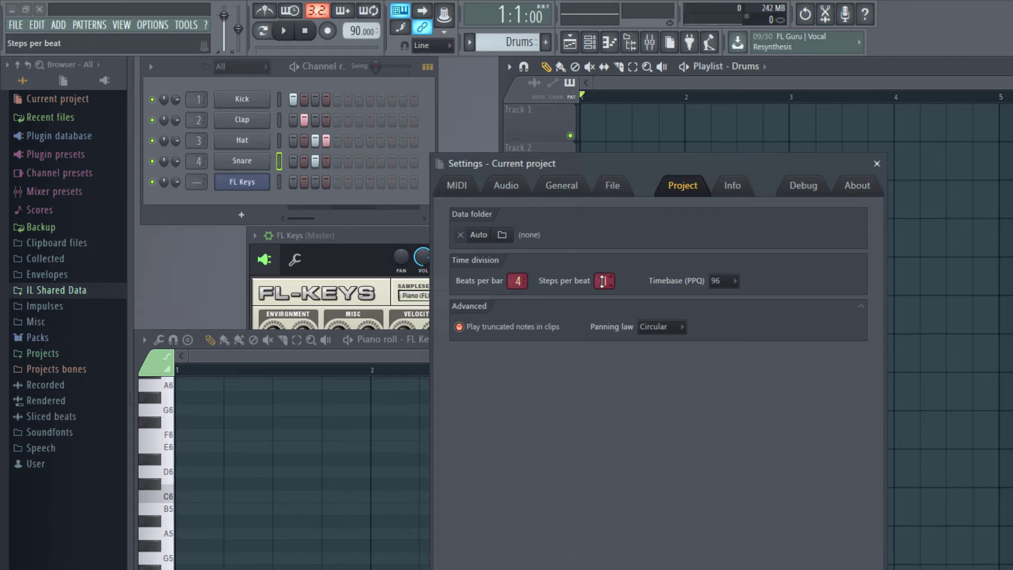
scroll(602, 281, "down", 2)
scroll(602, 281, "up", 1)
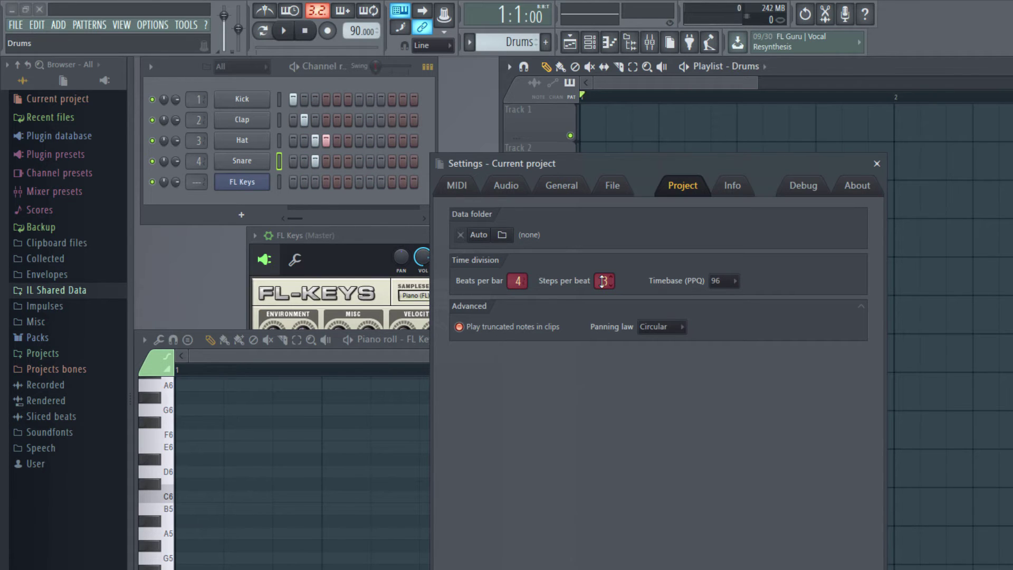
scroll(602, 282, "up", 1)
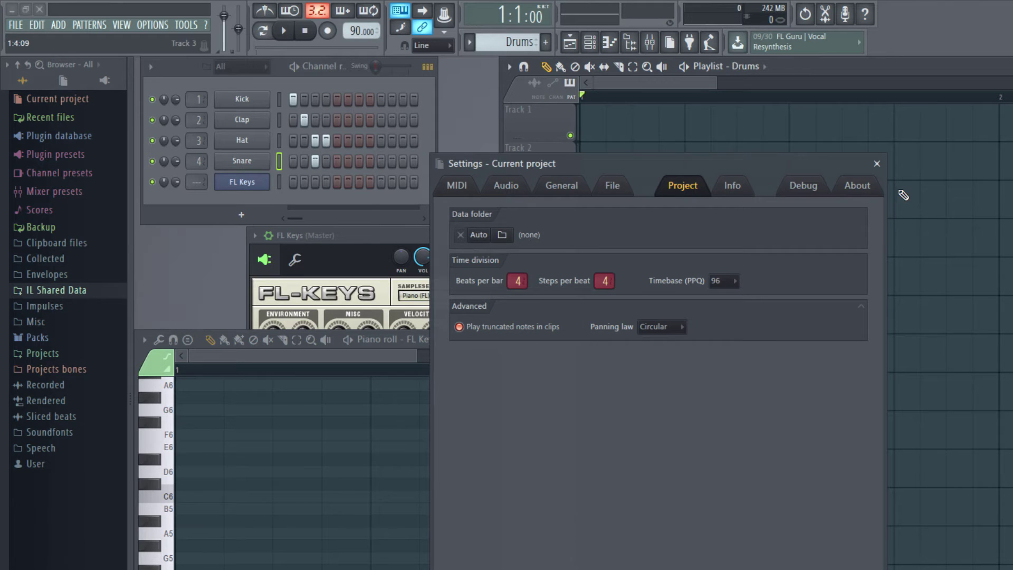
left_click(879, 165)
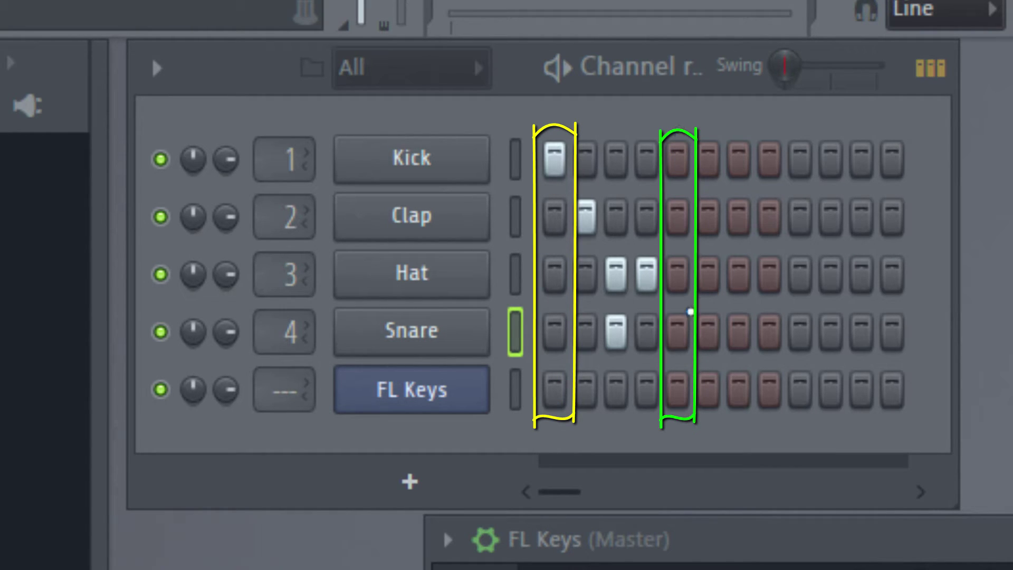
Step: Widen the channel rack to show 16 steps and move the Clap hit to step 5
left_click_drag(955, 290, 1010, 291)
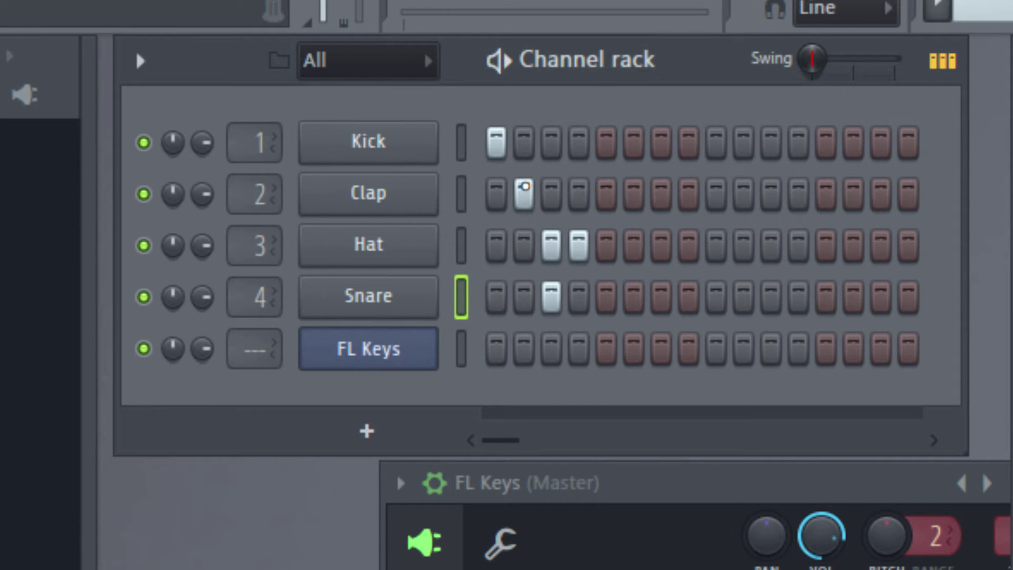
left_click(606, 194)
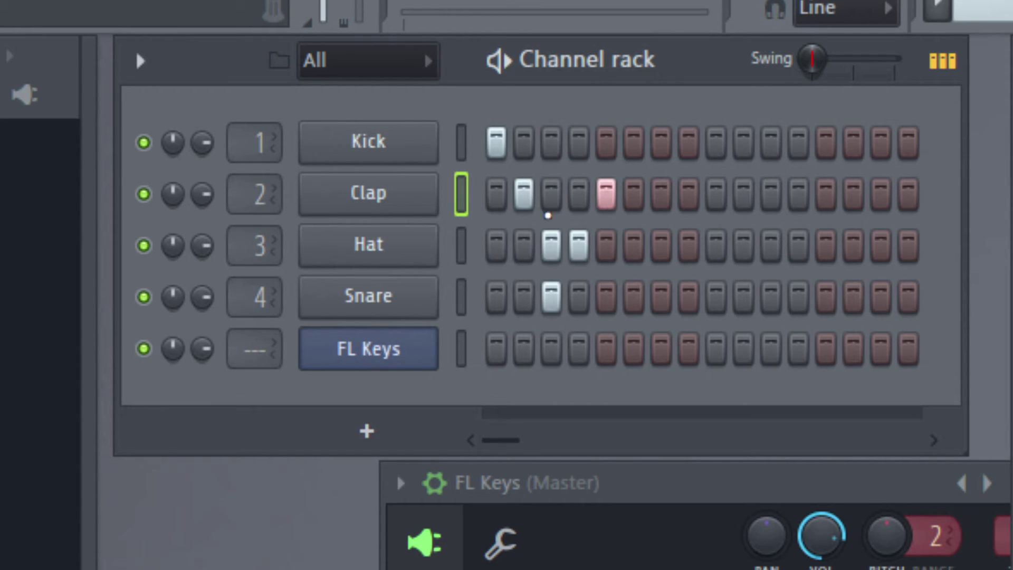
left_click(525, 196)
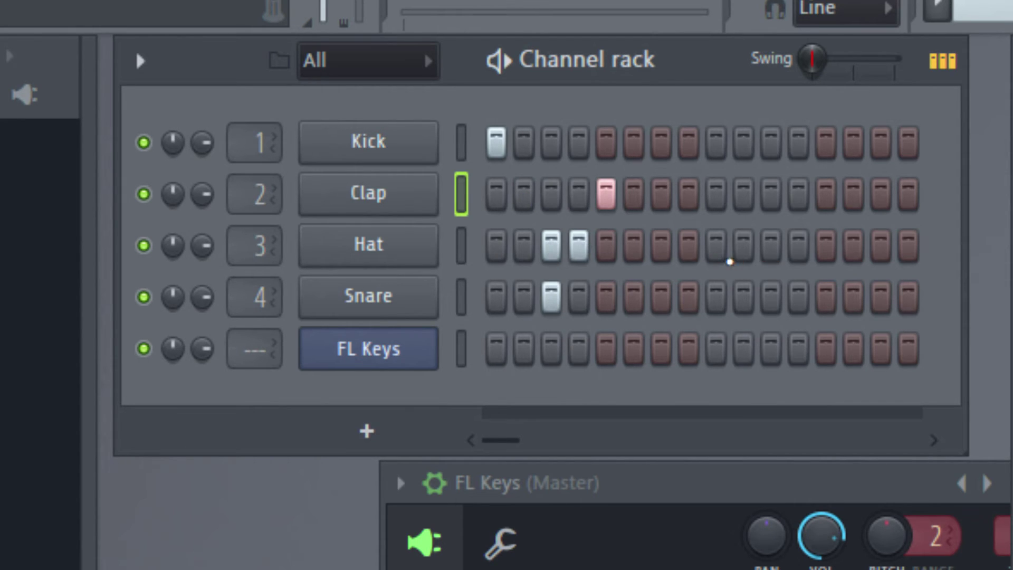
Step: Move the two Hat hits to steps 9 and 13 and the Snare hit to step 9
left_click(722, 252)
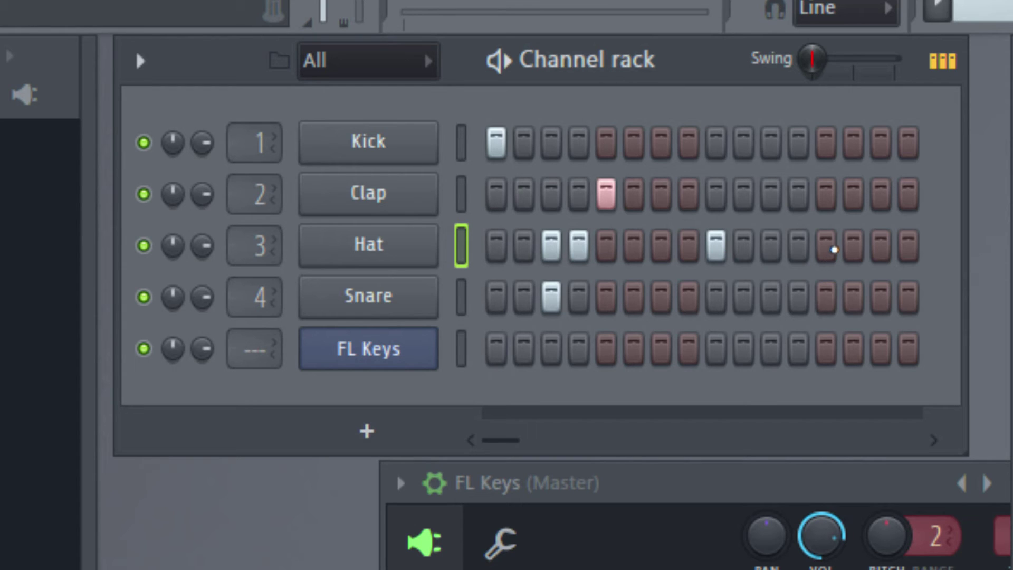
left_click(832, 249)
left_click(552, 250)
left_click(580, 251)
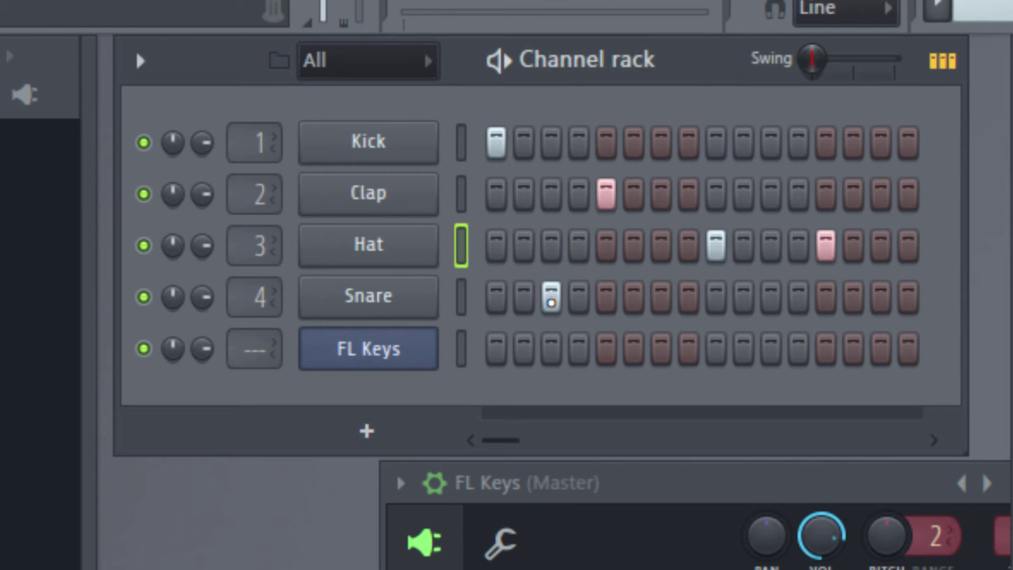
left_click(553, 301)
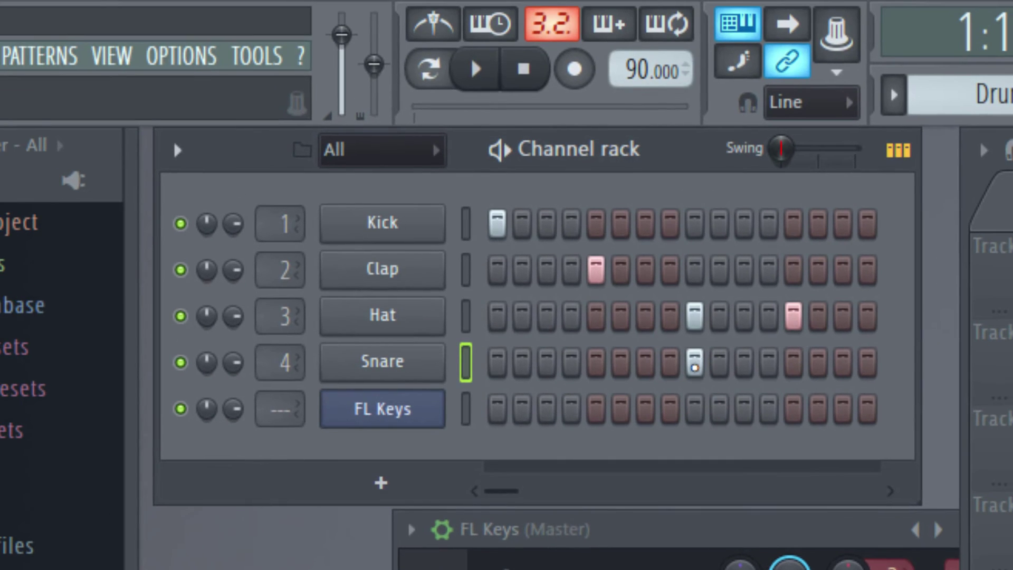
left_click(722, 304)
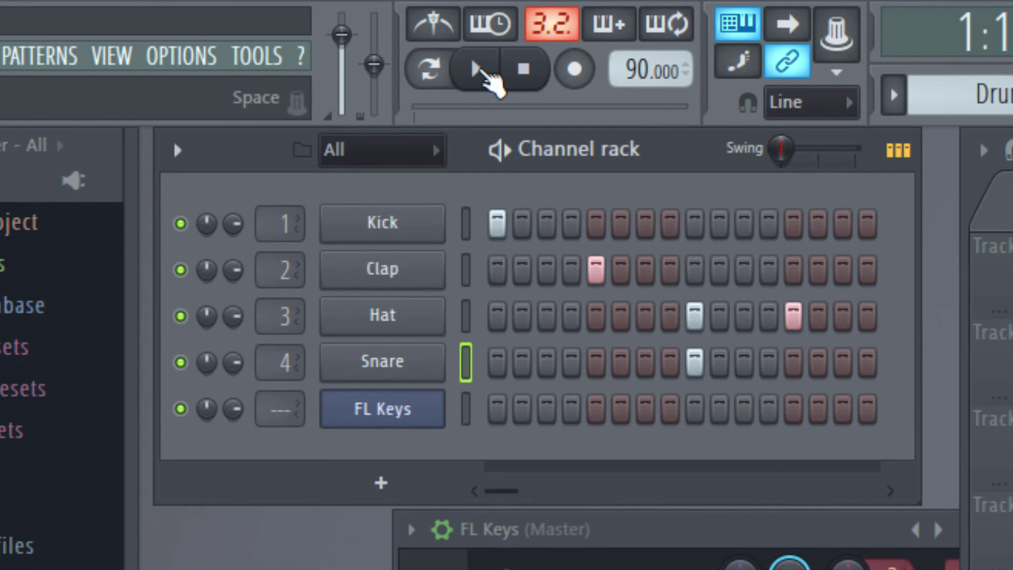
Step: Switch playback to pattern mode, play the Drums pattern and stop it
left_click(429, 71)
left_click(477, 69)
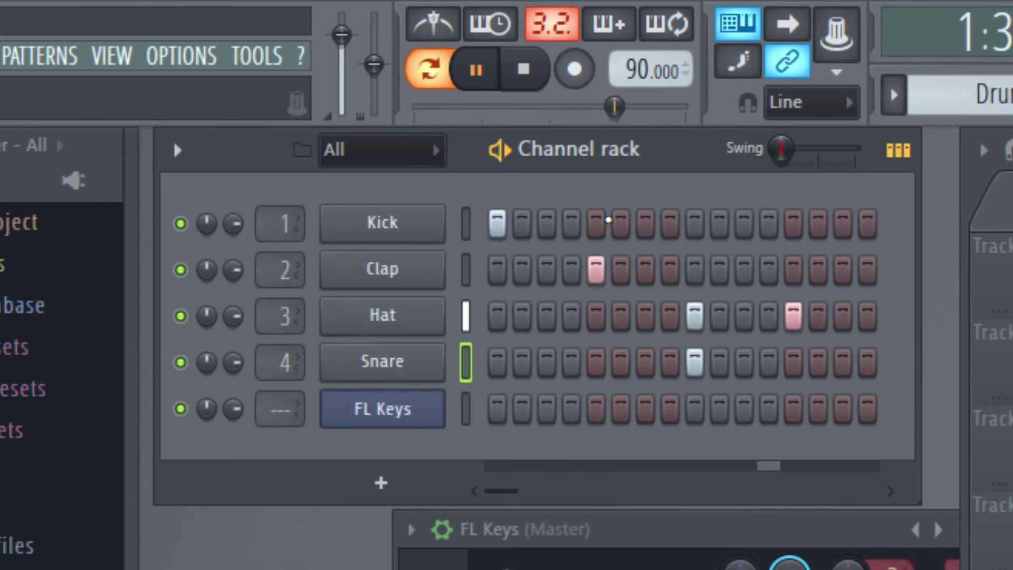
left_click(550, 107)
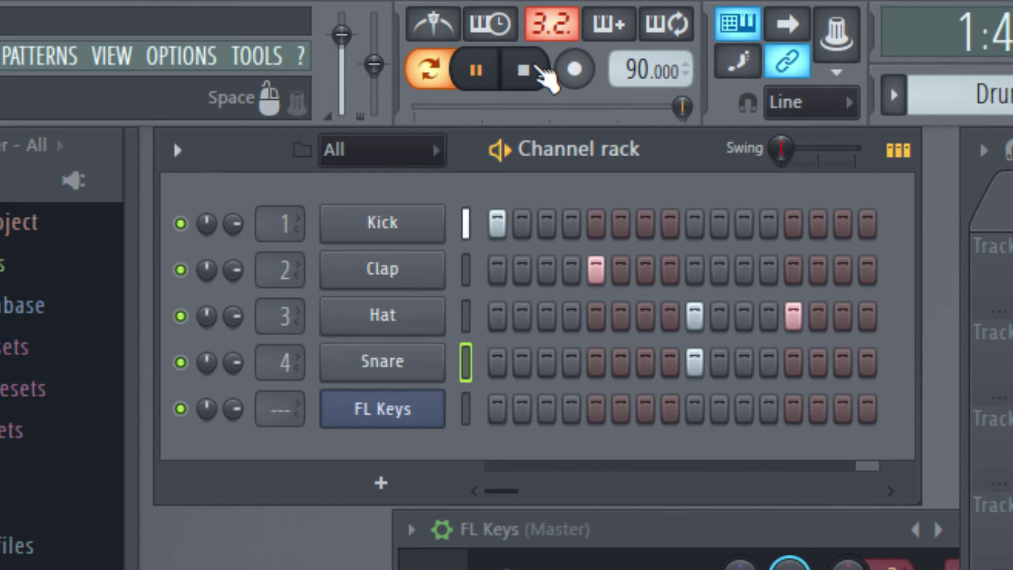
left_click(539, 70)
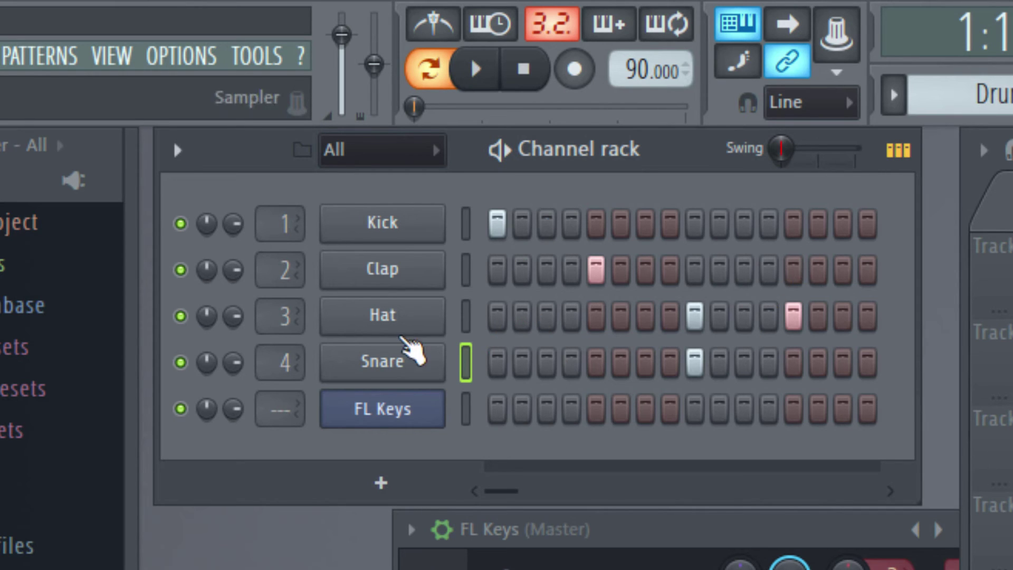
Step: Fill the Hat channel on each 2 steps and play the Drums pattern
right_click(404, 322)
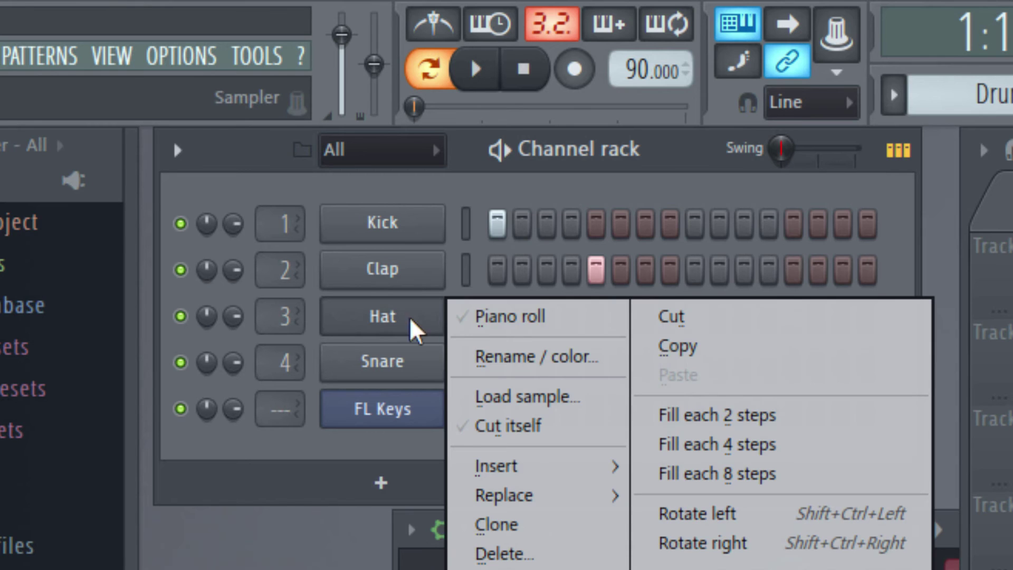
left_click(728, 416)
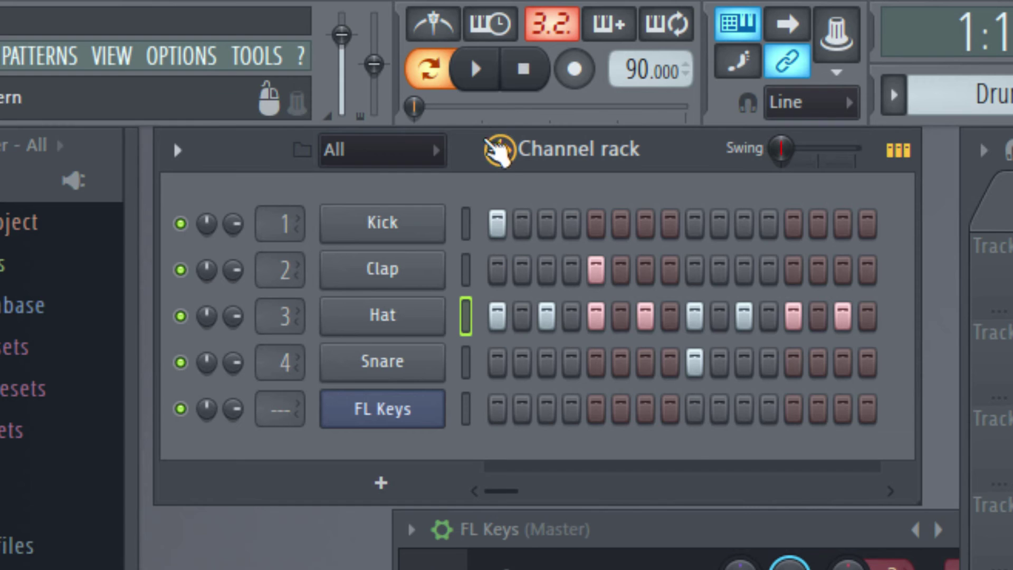
left_click(485, 76)
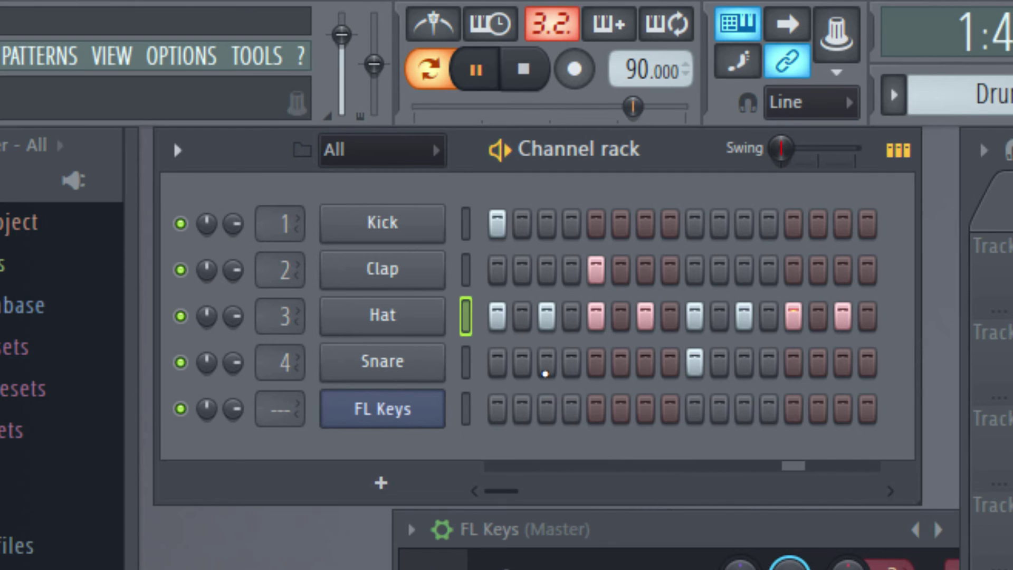
Step: Add Snare hits on steps 3, 4, 15 and 16 of the Drums pattern and stop playback
left_click(547, 362)
left_click(571, 362)
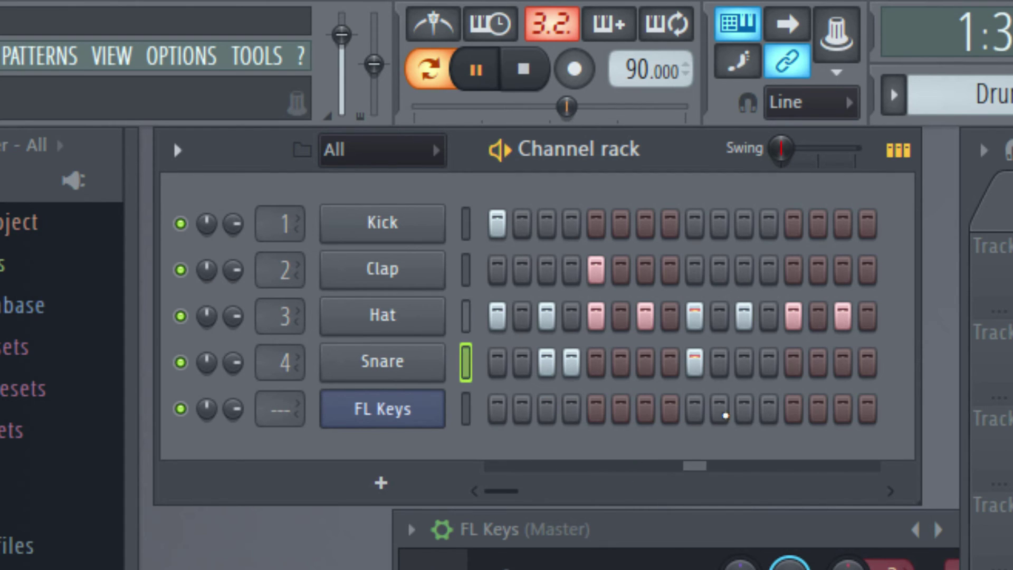
left_click(839, 365)
left_click(867, 363)
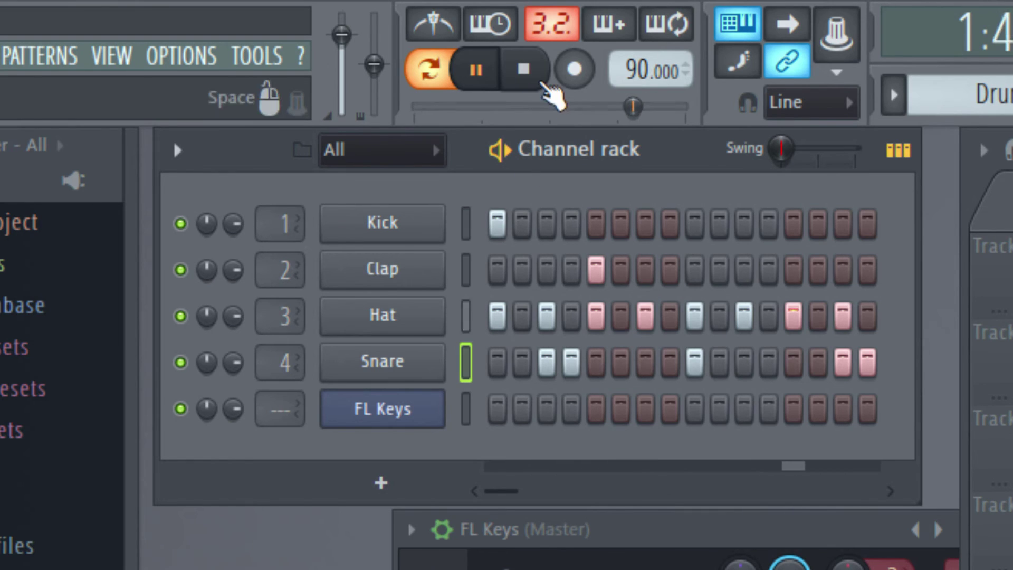
left_click(543, 79)
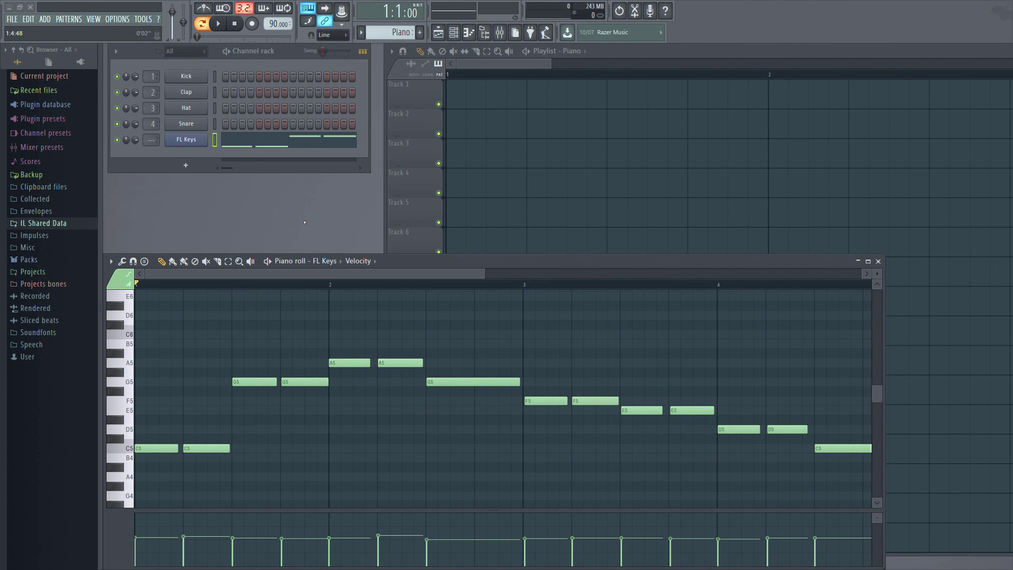
Step: Place the Piano pattern on Track 1 and the Drums pattern on Track 2, both starting at bar 1 of the playlist
left_click(452, 98)
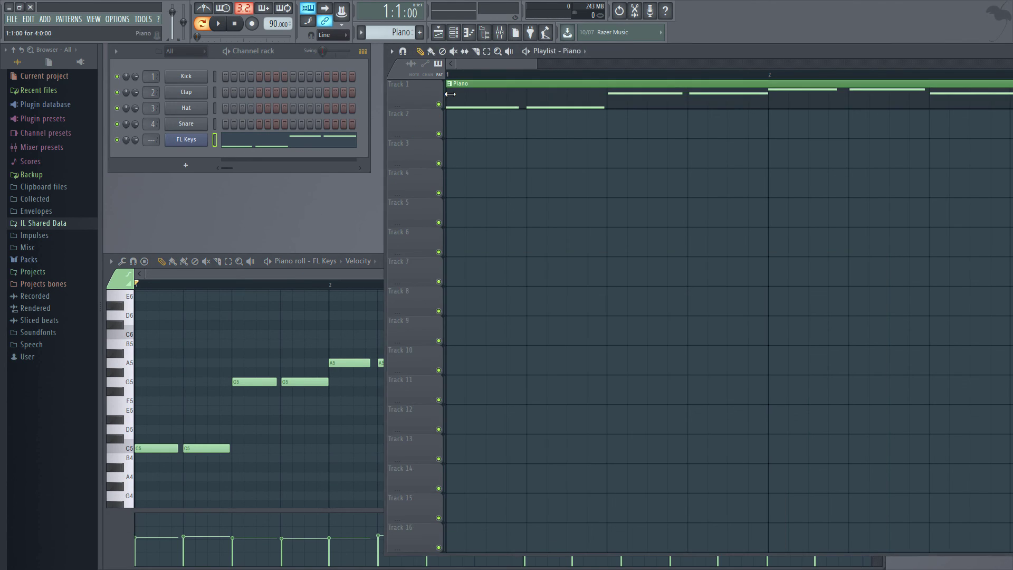
left_click(391, 33)
left_click(380, 58)
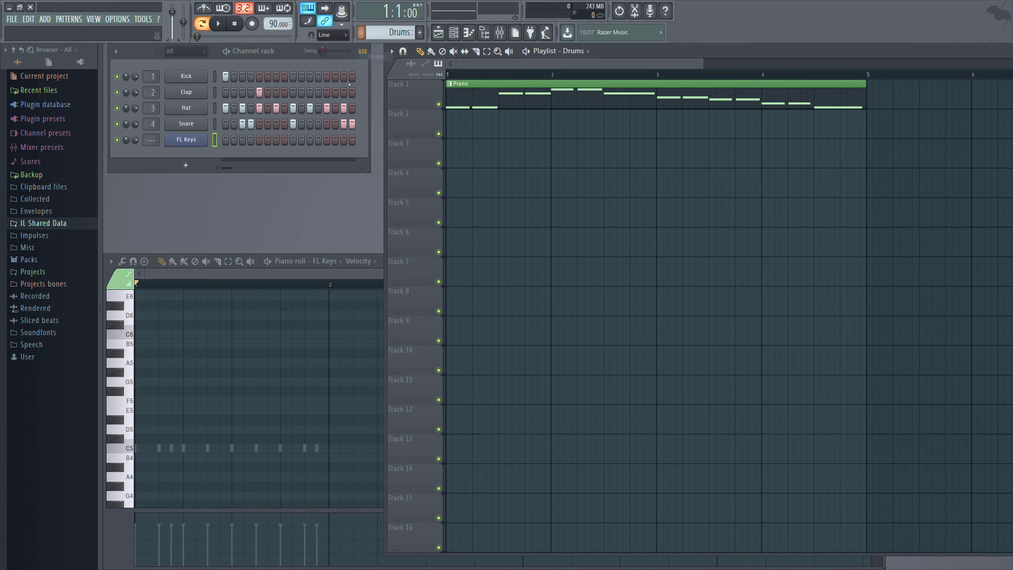
left_click(449, 123)
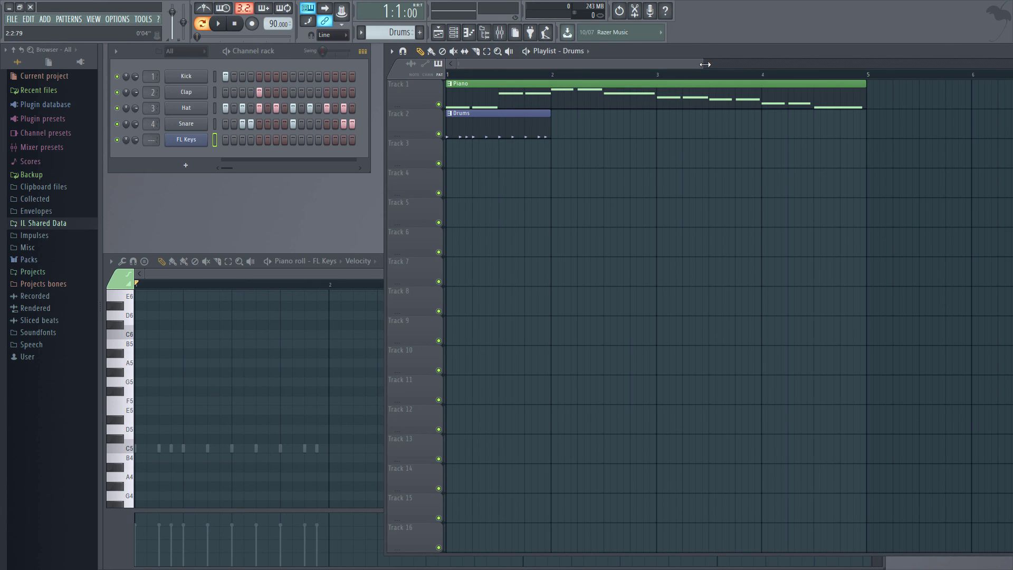
Step: Add three more Drums clips on Track 2 at bars 2, 3 and 4 to match the Piano clip's length
left_click_drag(705, 64, 496, 64)
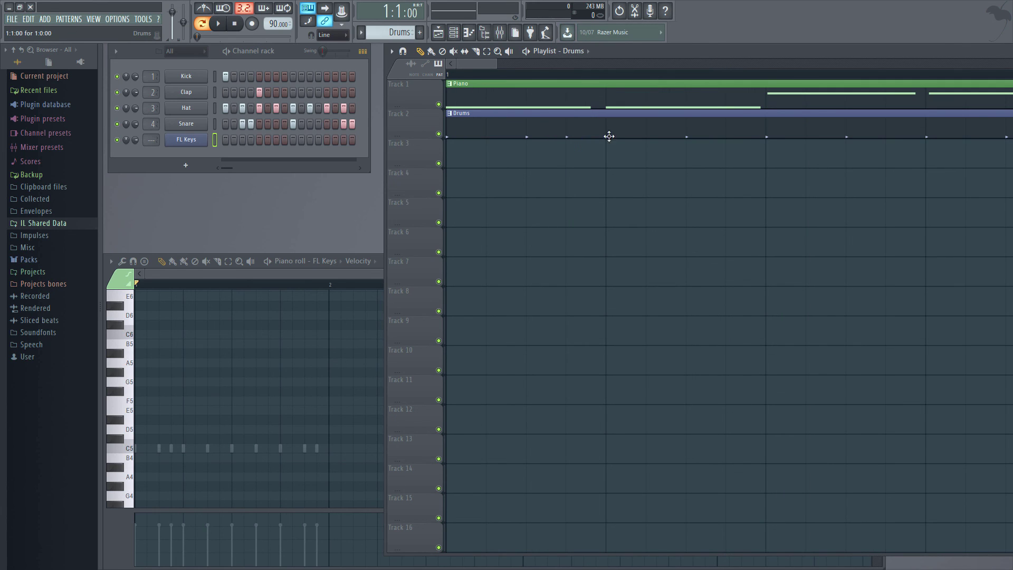
left_click_drag(496, 64, 636, 64)
left_click(611, 117)
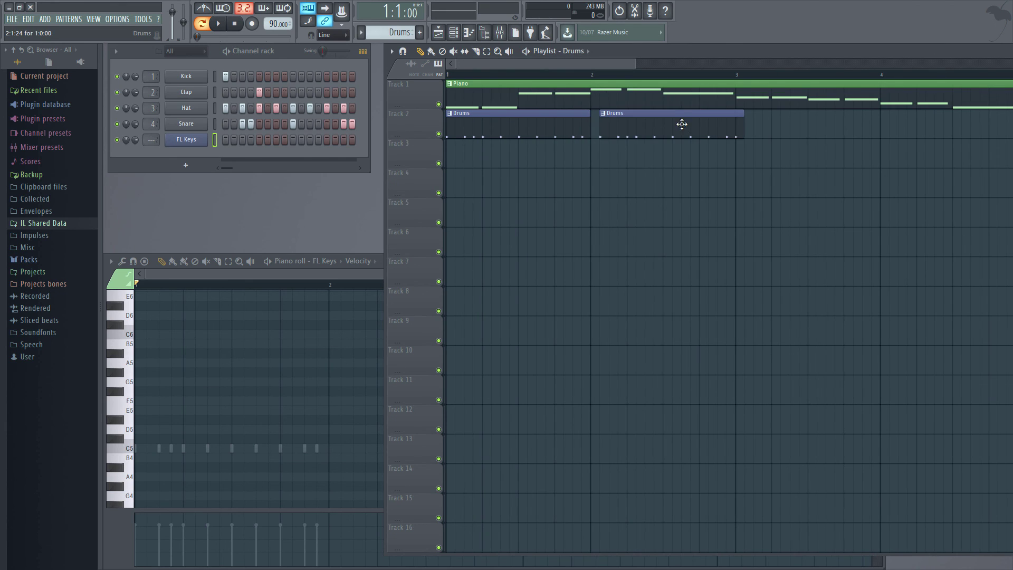
left_click_drag(682, 124, 673, 124)
scroll(748, 121, "down", 2)
left_click(631, 122)
left_click(716, 122)
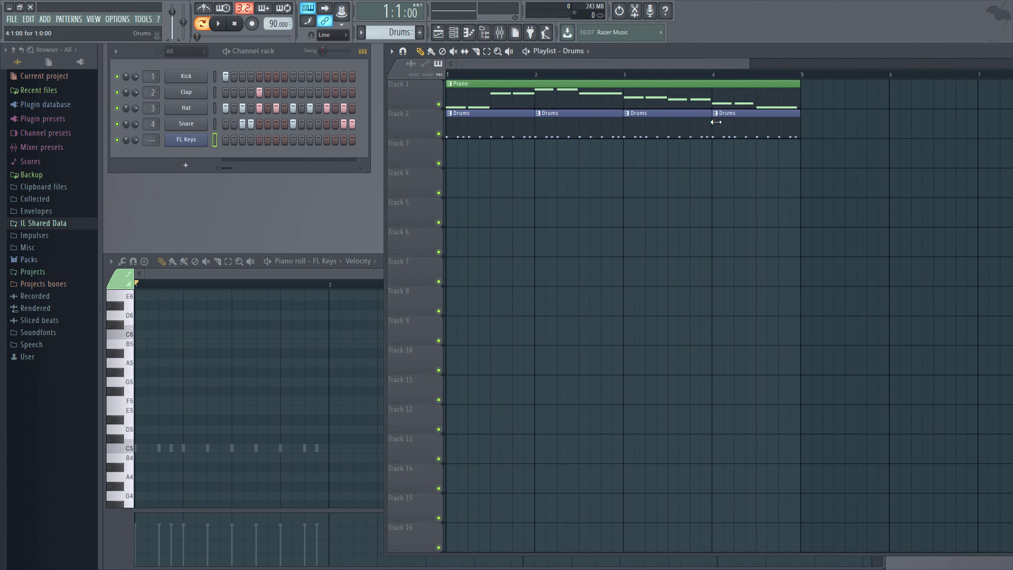
Step: Switch playback to song mode, play the Piano and Drums arrangement and stop it
key("l")
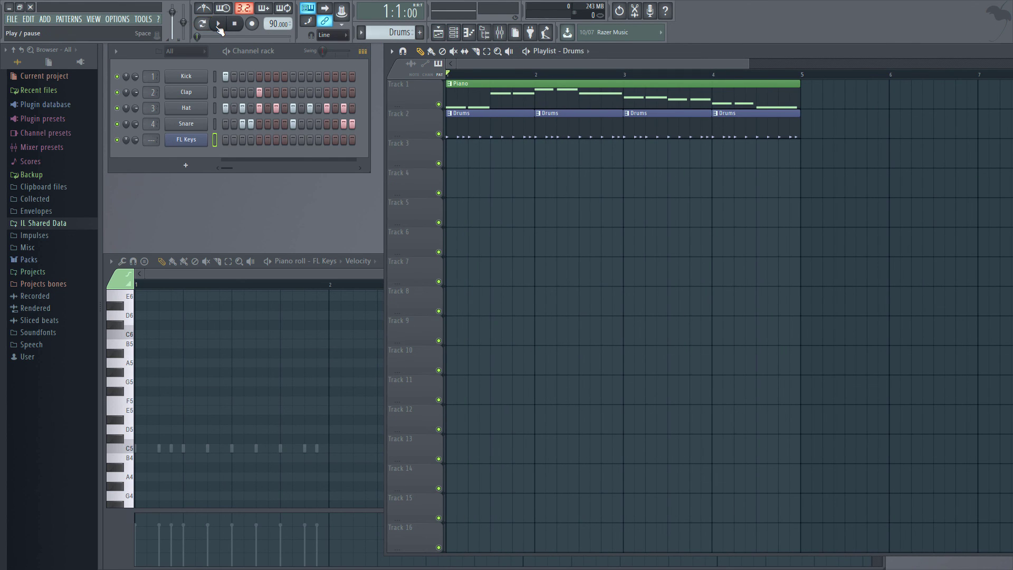
left_click(219, 24)
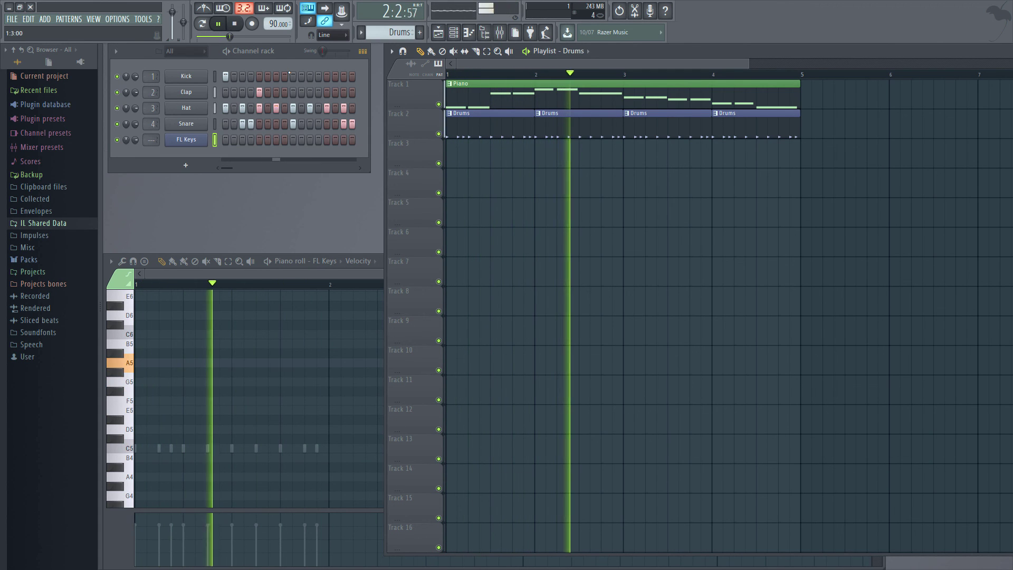
left_click(236, 23)
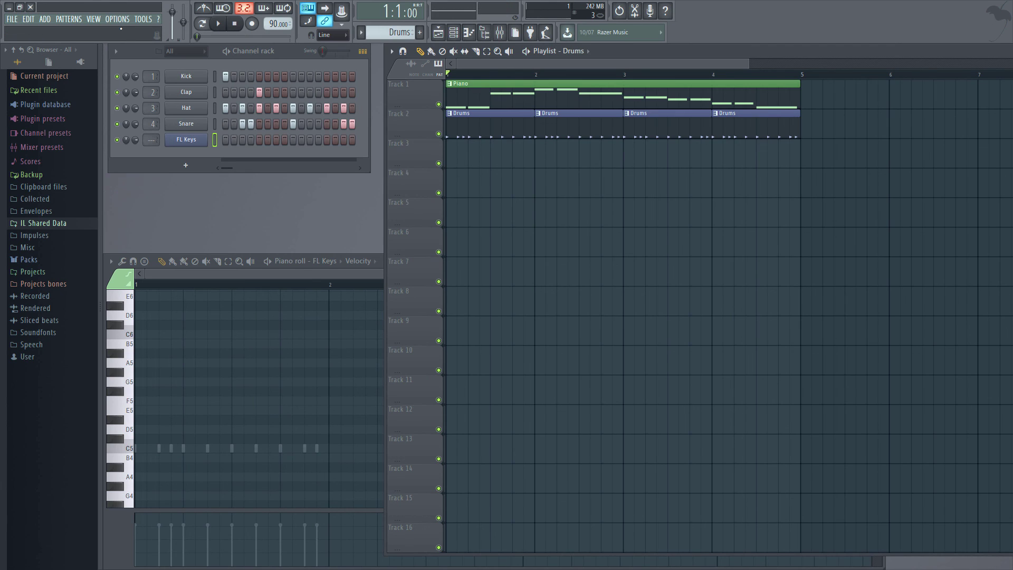
Step: Open the project general settings with the time division options
left_click(121, 20)
left_click(150, 90)
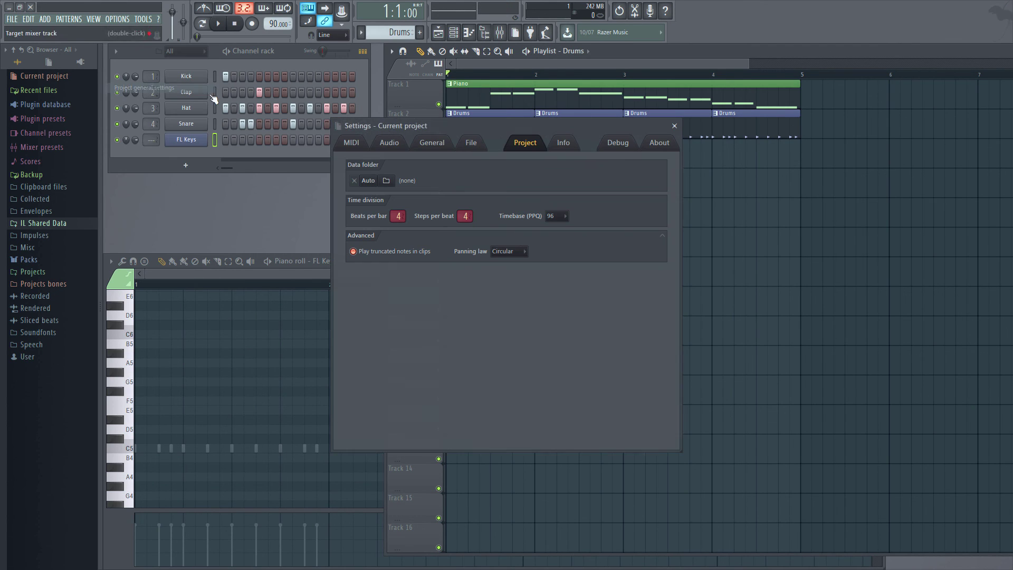